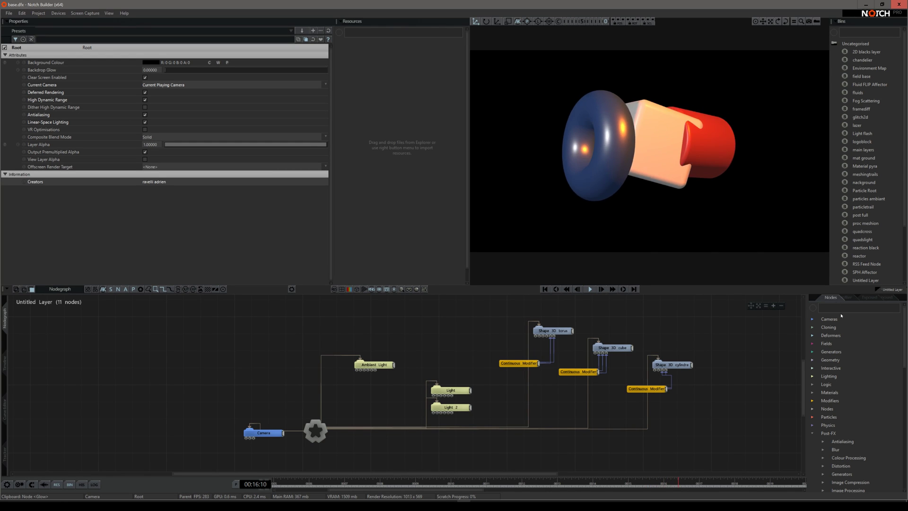
Step: Add a Glow node and connect it to the Root
type("glow")
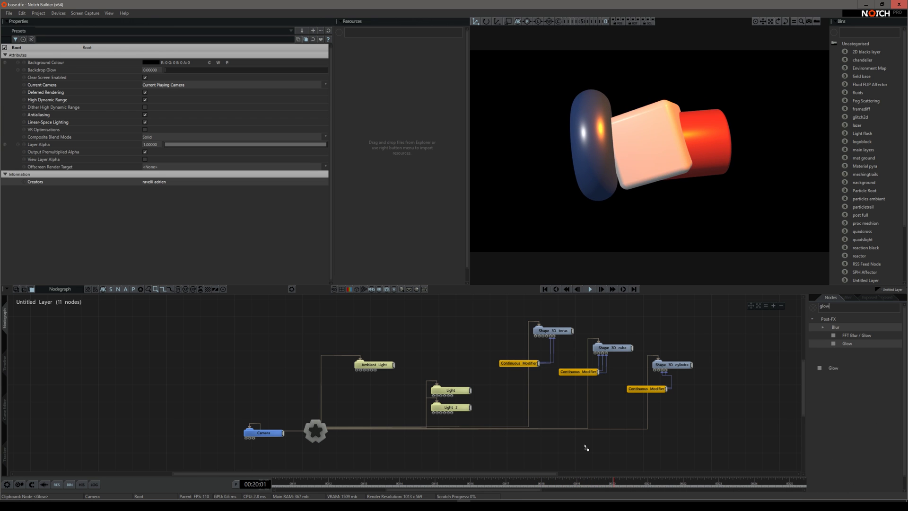
left_click_drag(585, 447, 600, 450)
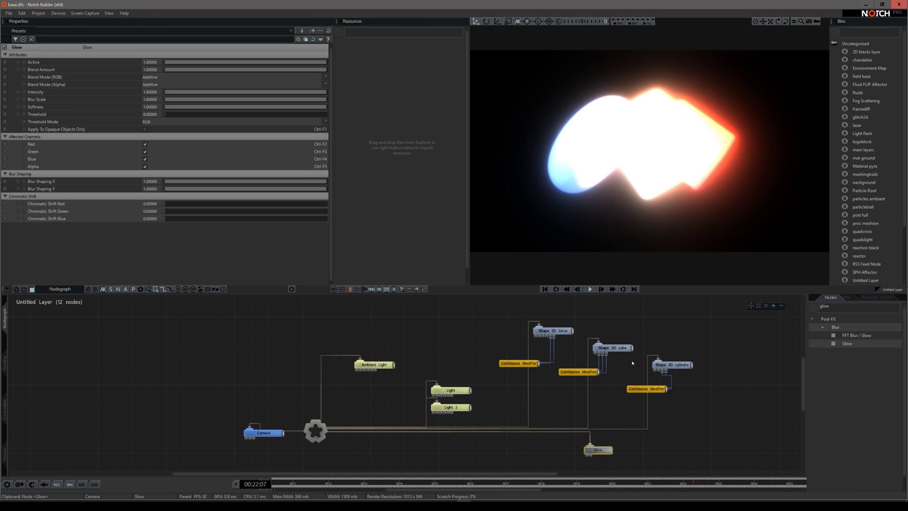
Step: Add a Render Layer node beyond the shape nodes and connect it to the Root
middle_click_drag(674, 383, 612, 370)
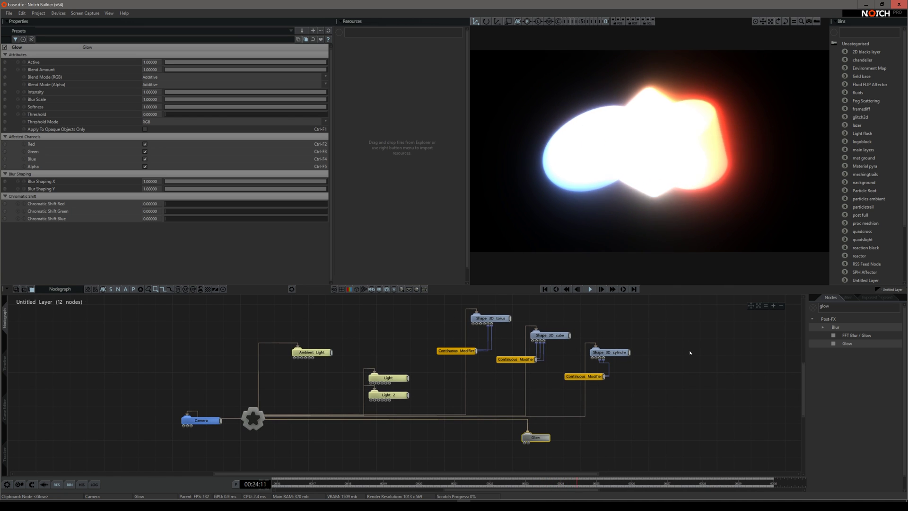
key("BackSpace")
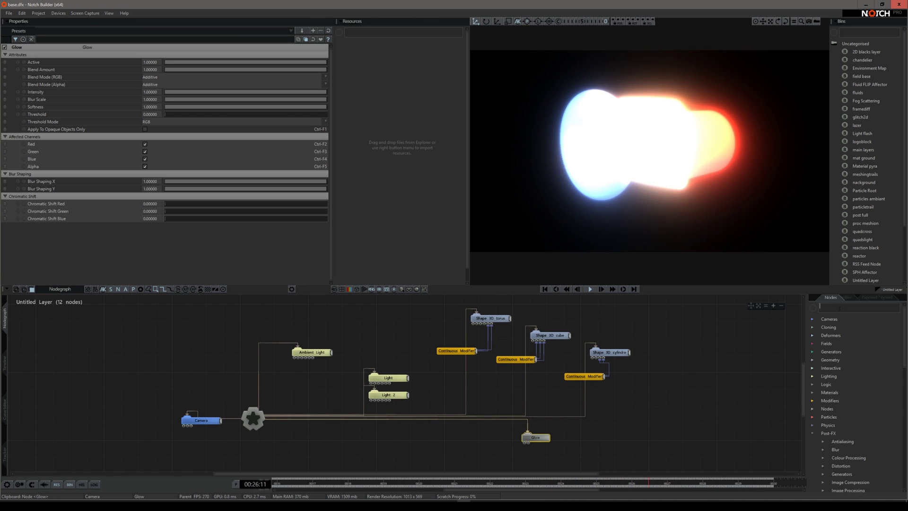
type("render")
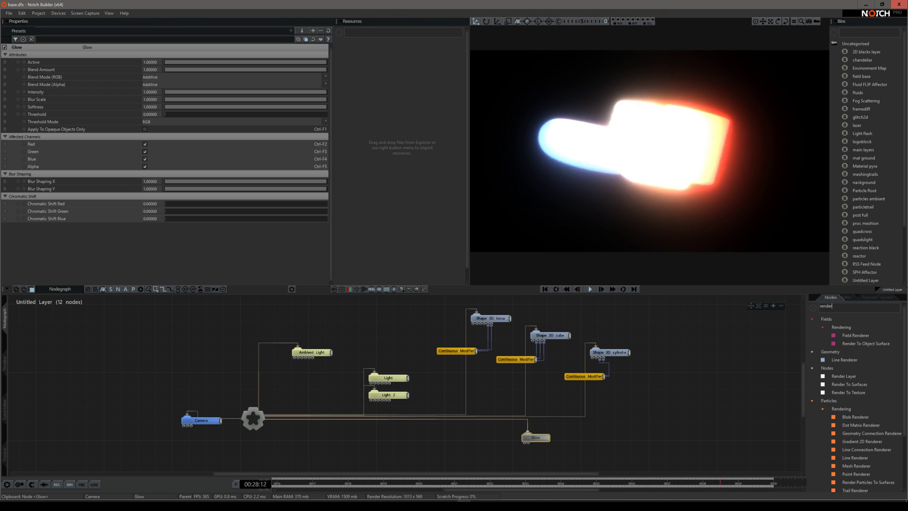
left_click_drag(844, 376, 757, 377)
left_click_drag(652, 388, 654, 389)
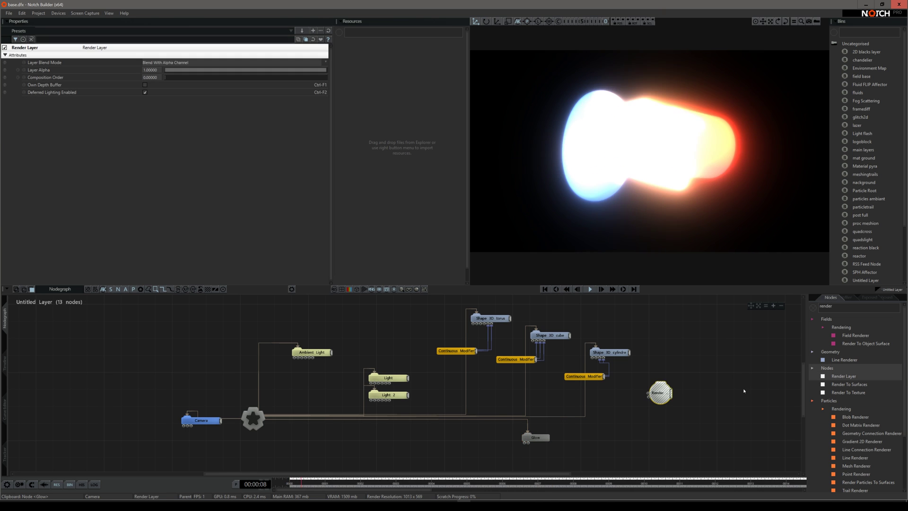
key("r")
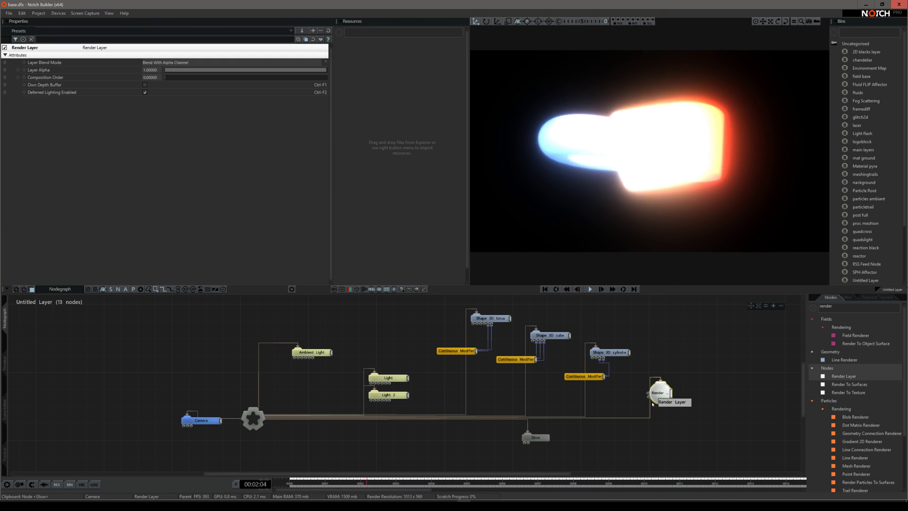
Step: Disconnect the Glow and Shape 3D torus nodes from the Root and connect both to the Render Layer's output
double_click(528, 426)
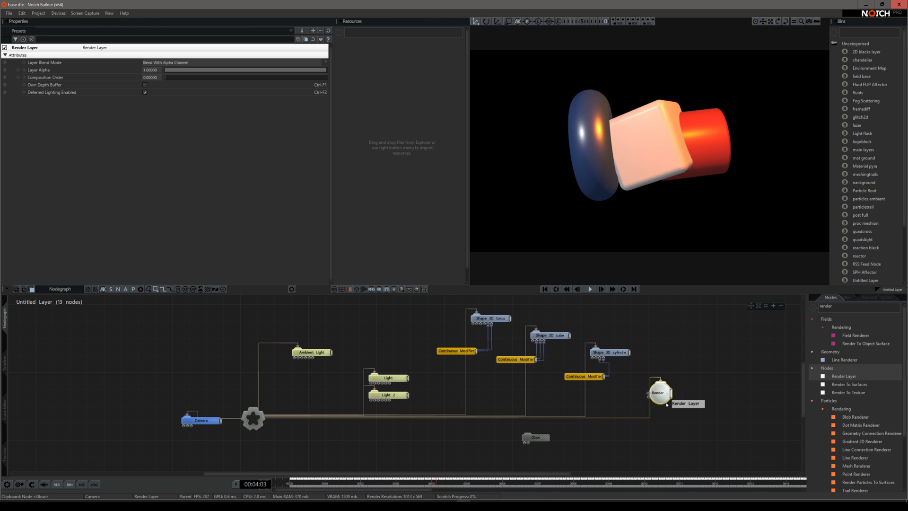
left_click_drag(671, 393, 702, 416)
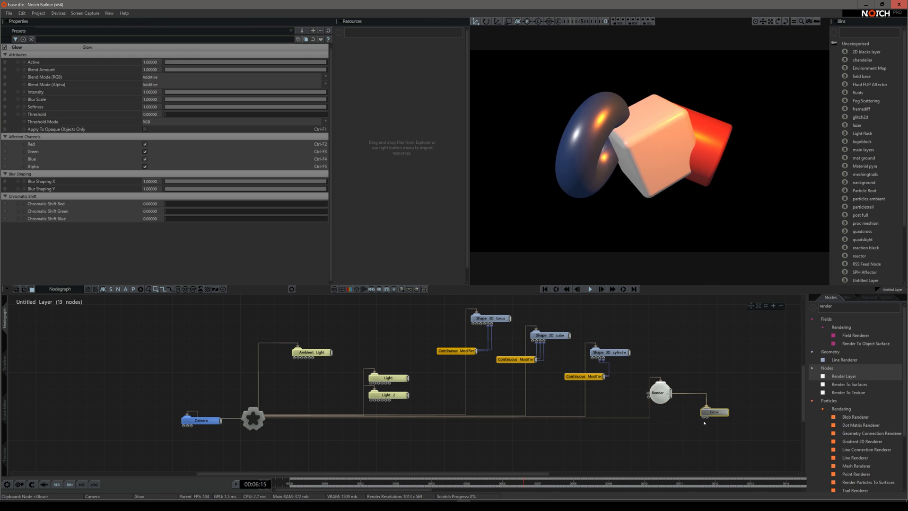
double_click(466, 382)
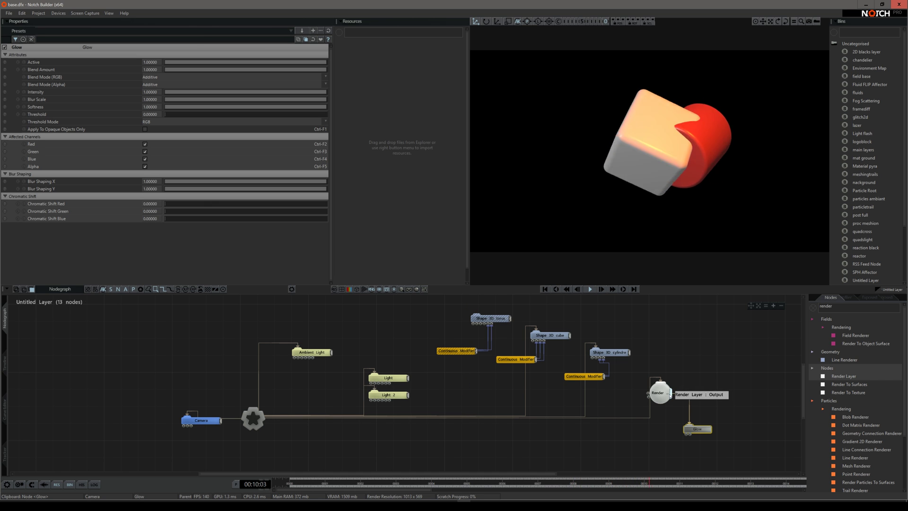
left_click_drag(649, 393, 479, 318)
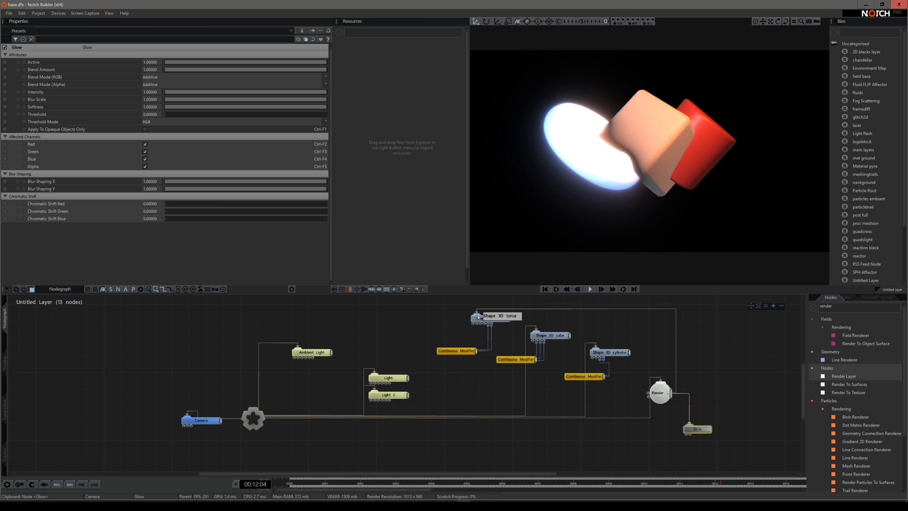
Step: Try Blend With Clipped Alpha Channel, Blend With Luminance As Alpha and Additive as the Render Layer's blend mode
left_click(663, 394)
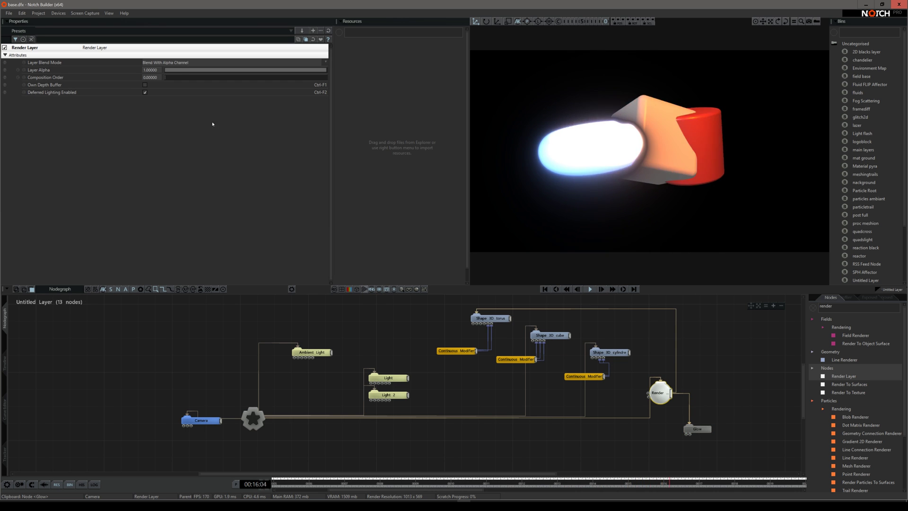
left_click(168, 63)
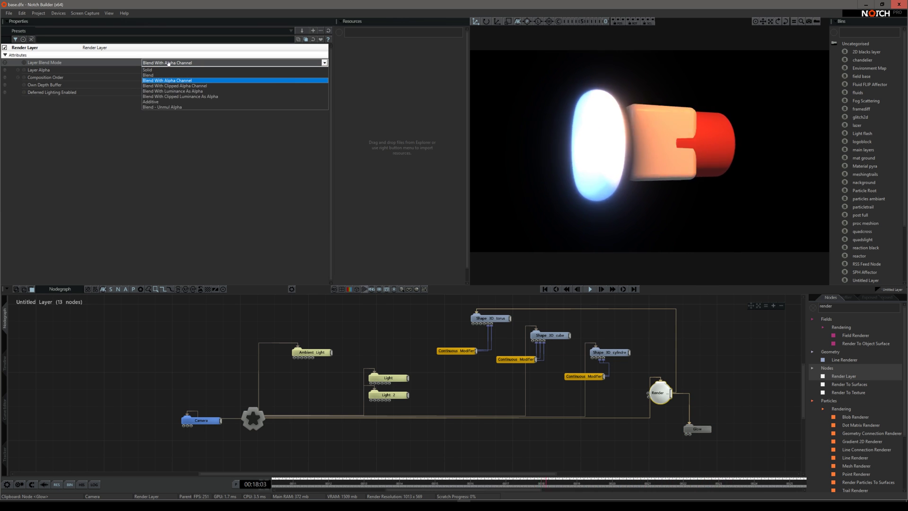
left_click(156, 86)
left_click(176, 63)
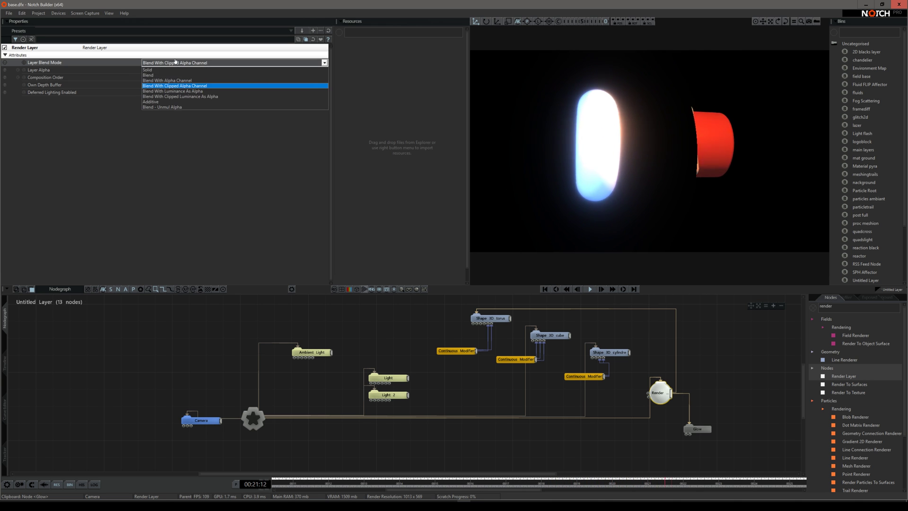
left_click(188, 91)
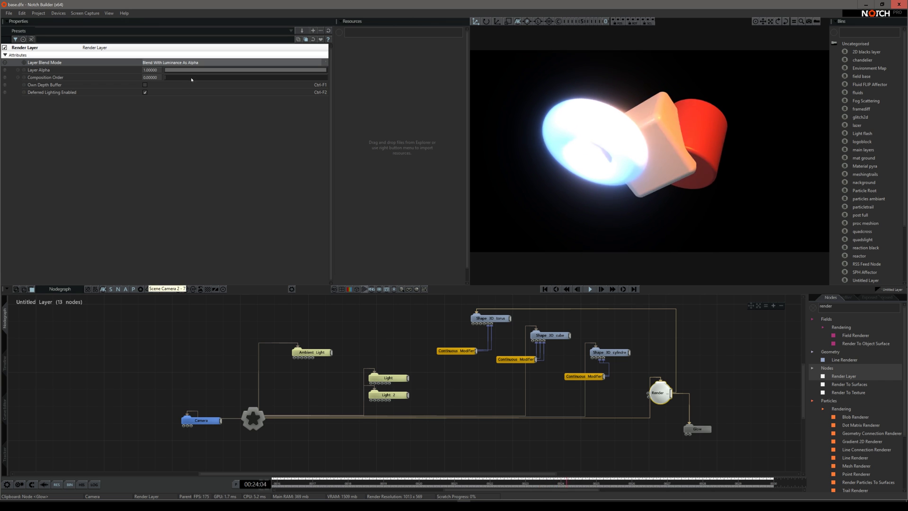
left_click(185, 62)
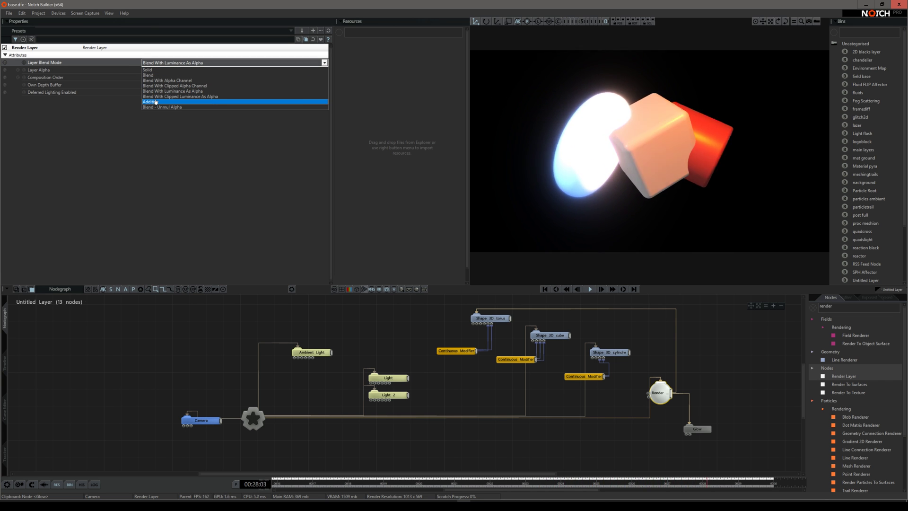
left_click(156, 102)
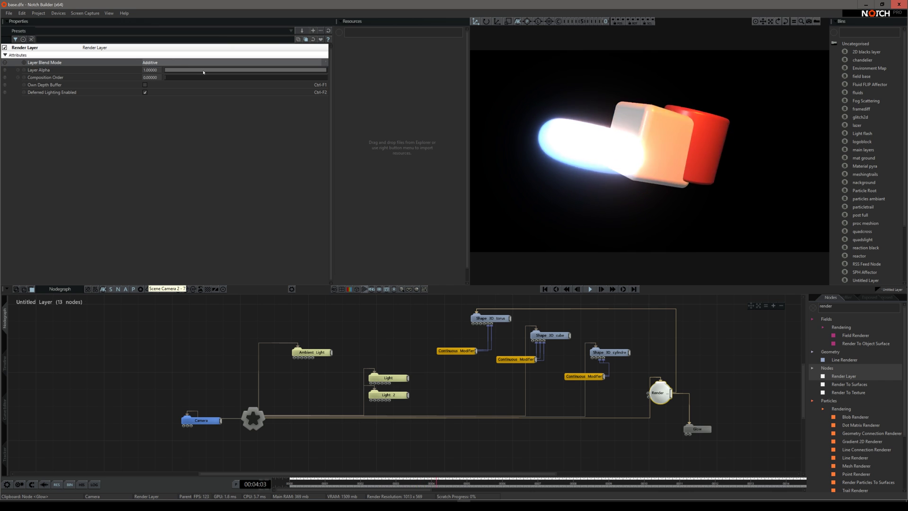
Step: Set the Render Layer's Layer Blend Mode to Blend With Luminance As Alpha
left_click(167, 63)
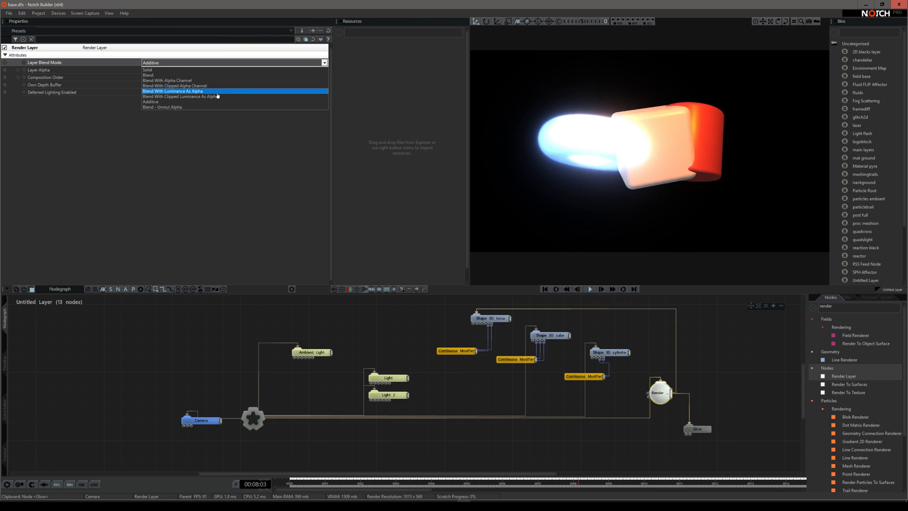
left_click(217, 94)
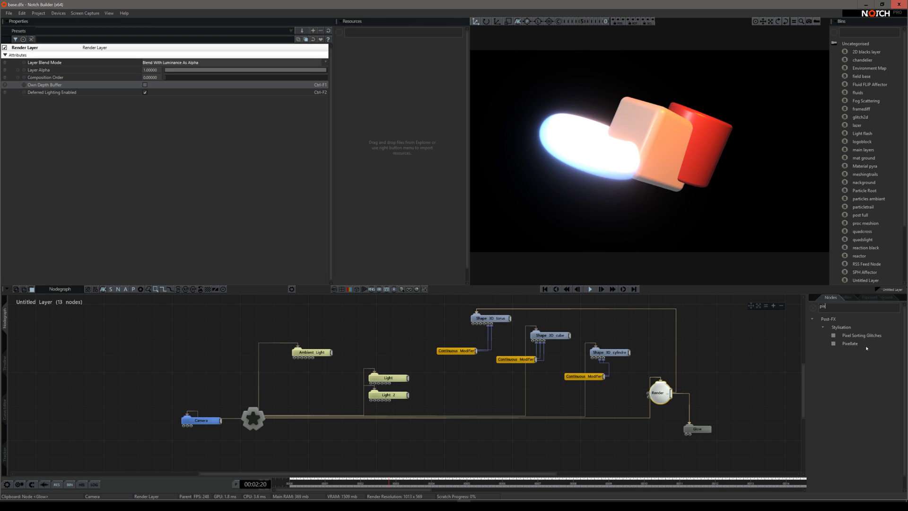
Step: Add a Pixellate node below the connection lines and connect it to the Root
left_click_drag(867, 348, 764, 416)
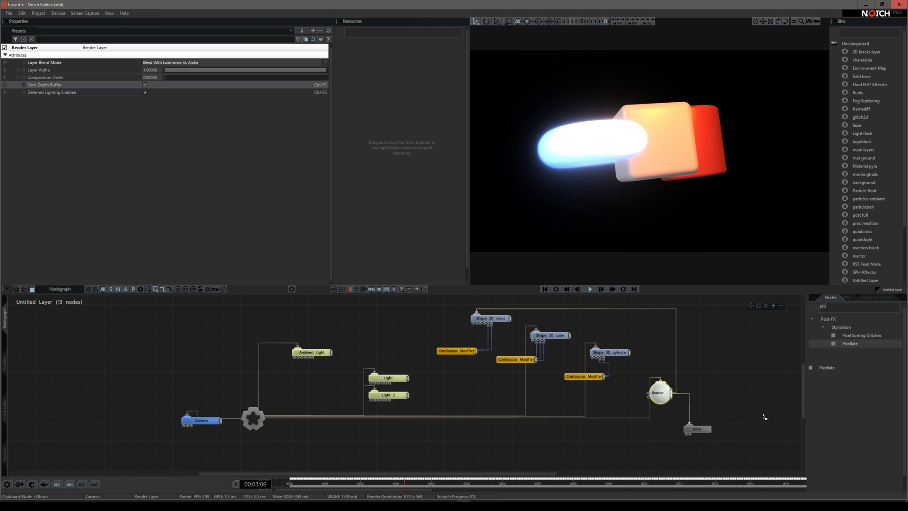
left_click_drag(609, 444, 608, 445)
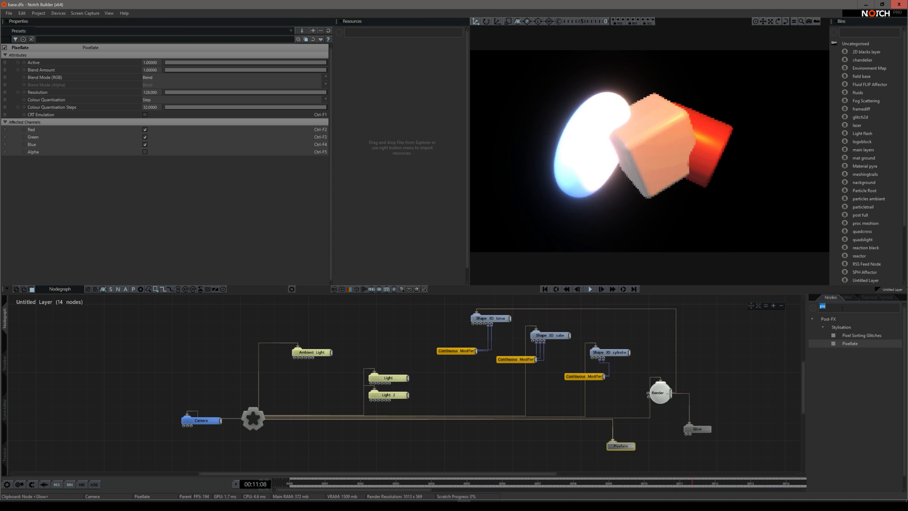
Step: Add a second Render Layer node connected to the Root, and move the Pixellate node slightly lower in the graph
type("render")
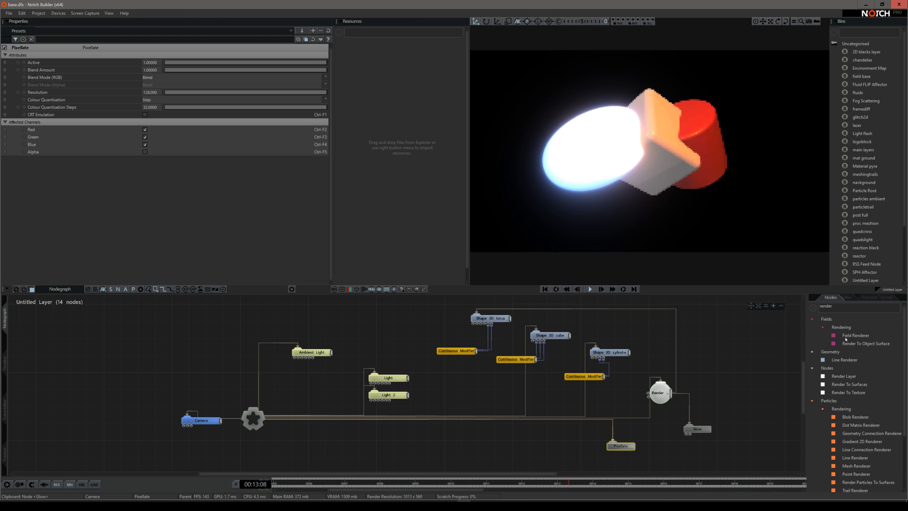
left_click_drag(852, 379, 806, 377)
left_click_drag(744, 387, 745, 388)
middle_click_drag(771, 400, 640, 373)
left_click_drag(628, 376, 626, 392)
double_click(625, 392)
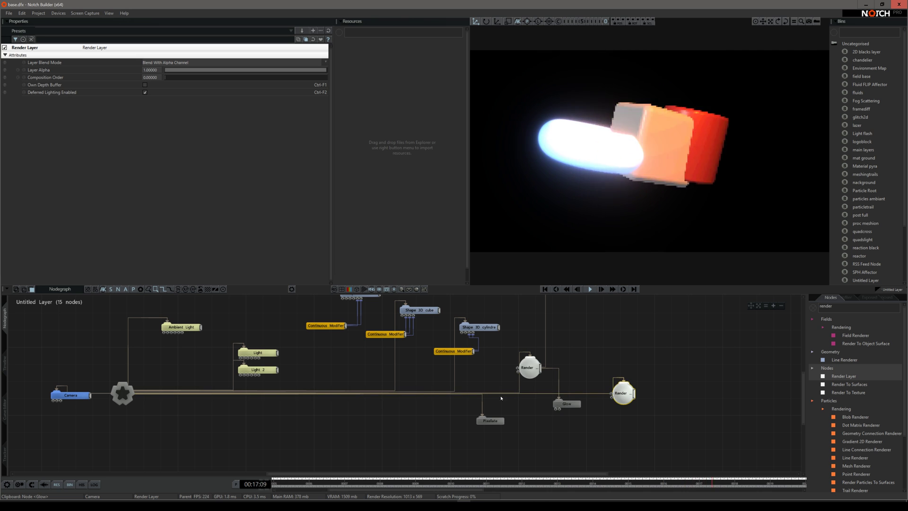
double_click(483, 402)
left_click_drag(487, 422, 528, 439)
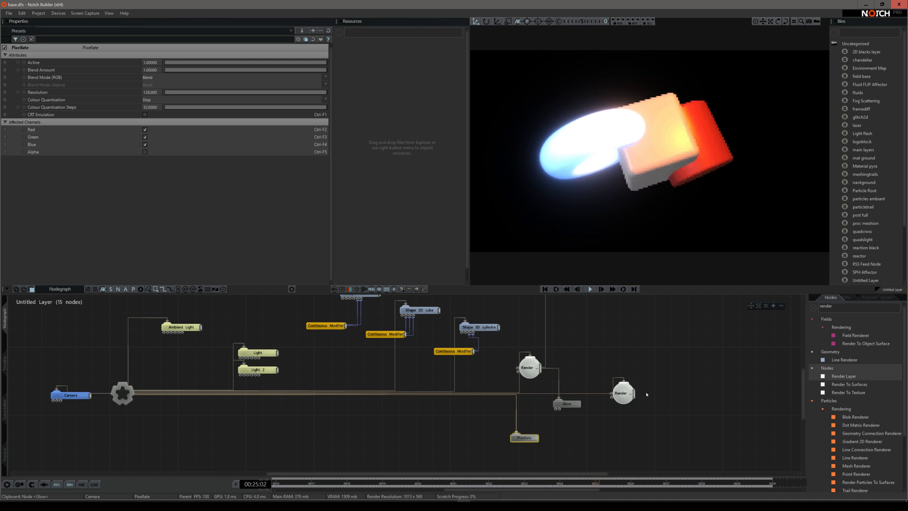
Step: Disconnect the Shape 3D cube from the Root and connect it to the second Render Layer's output
left_click(626, 394)
middle_click_drag(402, 362, 405, 393)
double_click(398, 393)
left_click_drag(637, 424, 411, 339)
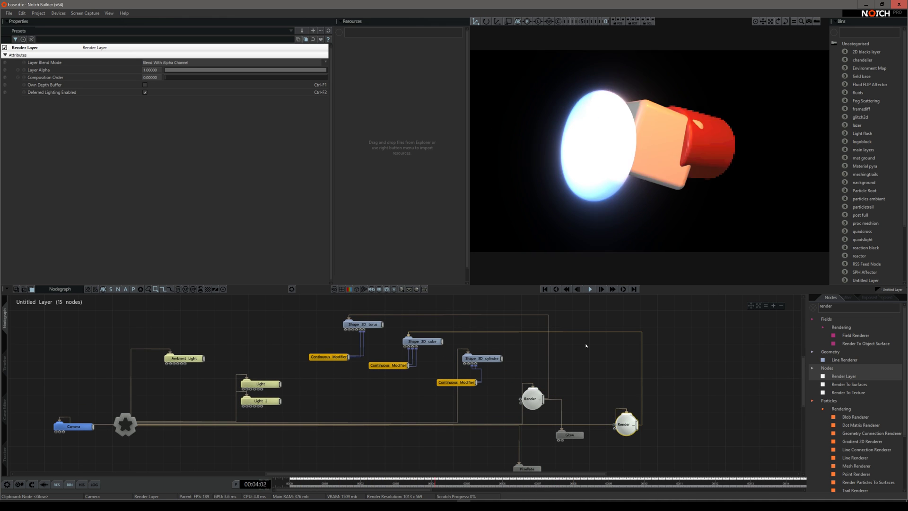
Step: Enable Own Depth Buffer on the second Render Layer and move its node closer to the Glow node
middle_click_drag(625, 385, 629, 361)
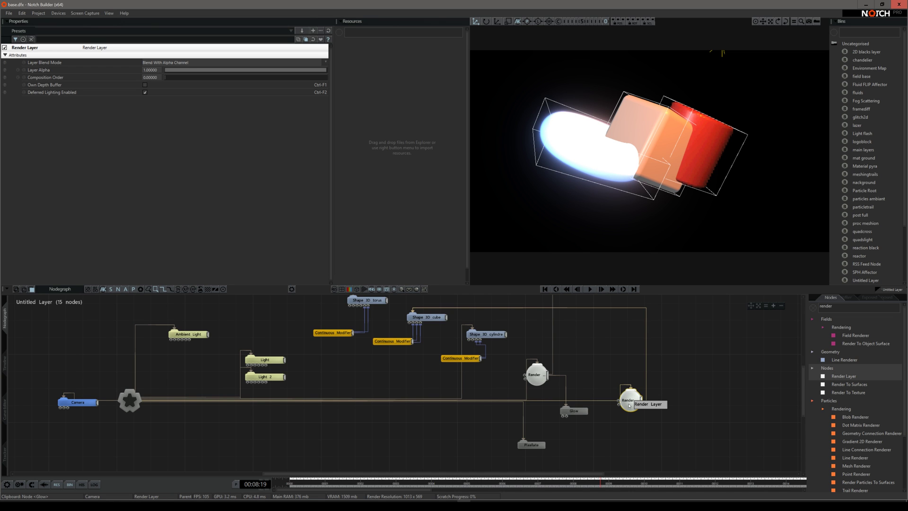
left_click(145, 86)
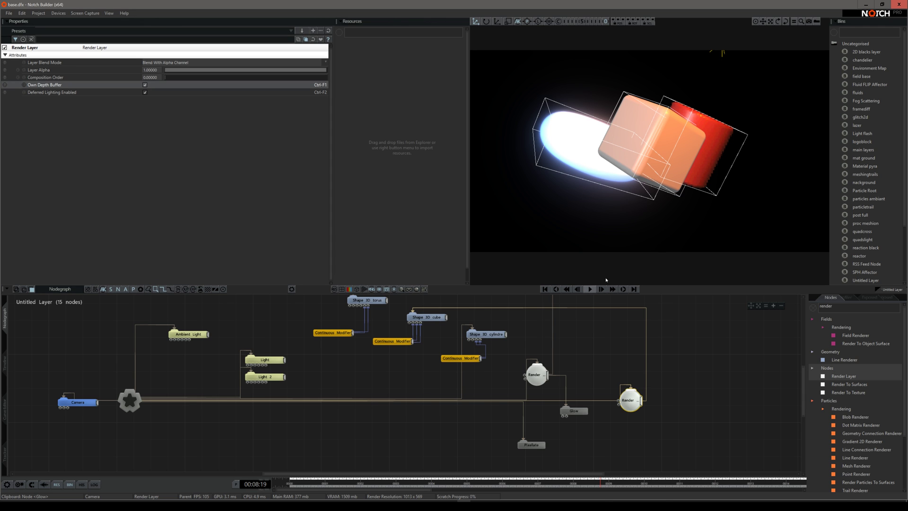
left_click_drag(629, 408, 610, 415)
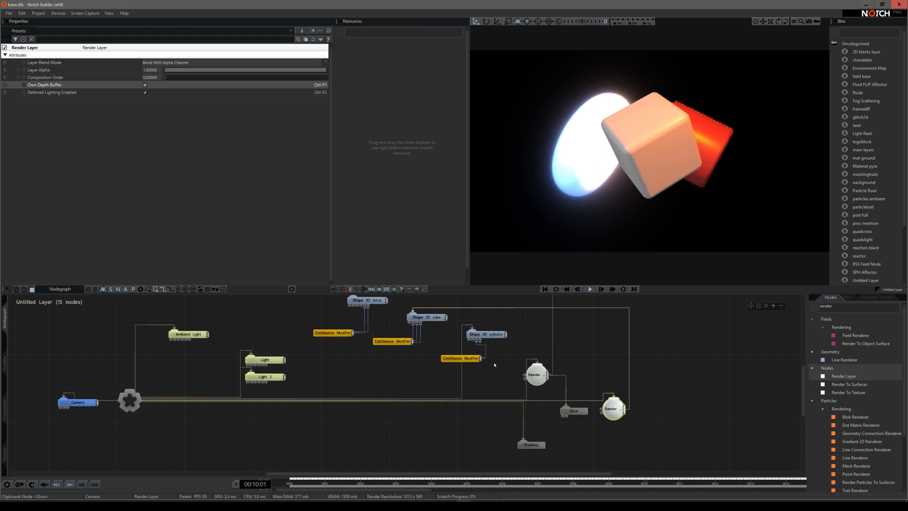
Step: Connect Light 2 to the Excluded Lights input of the second Render Layer
mouse_move(413, 399)
middle_mouse_down()
mouse_move(409, 408)
mouse_move(409, 389)
mouse_move(410, 400)
middle_mouse_up()
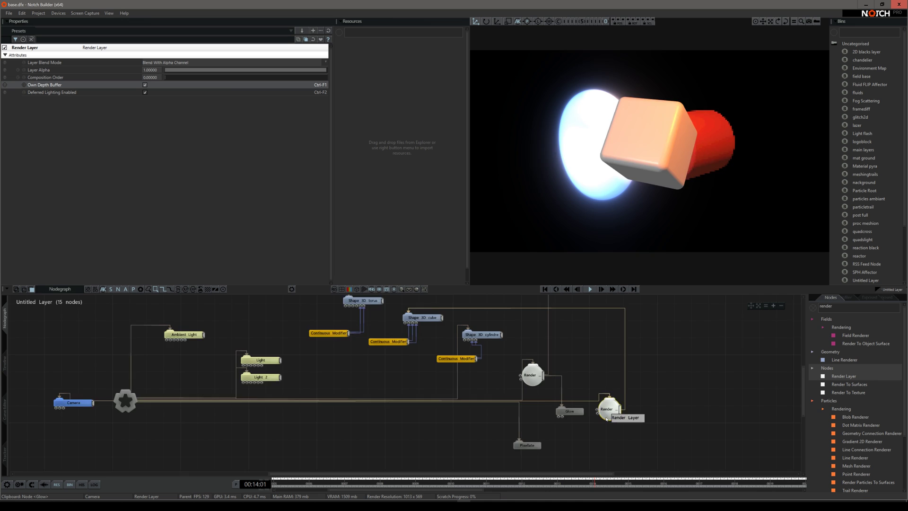
scroll(615, 416, "up", 2)
scroll(700, 423, "up", 1)
middle_click_drag(700, 423, 577, 378)
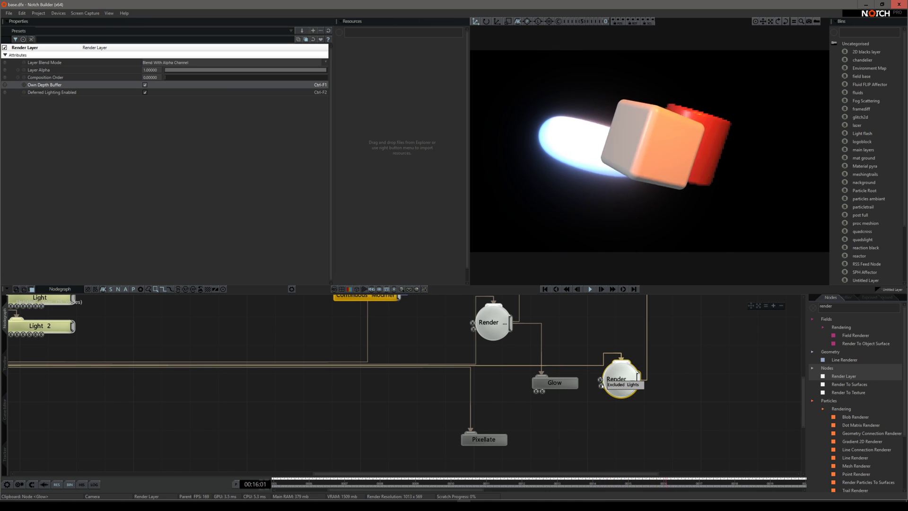
middle_click_drag(379, 379, 422, 397)
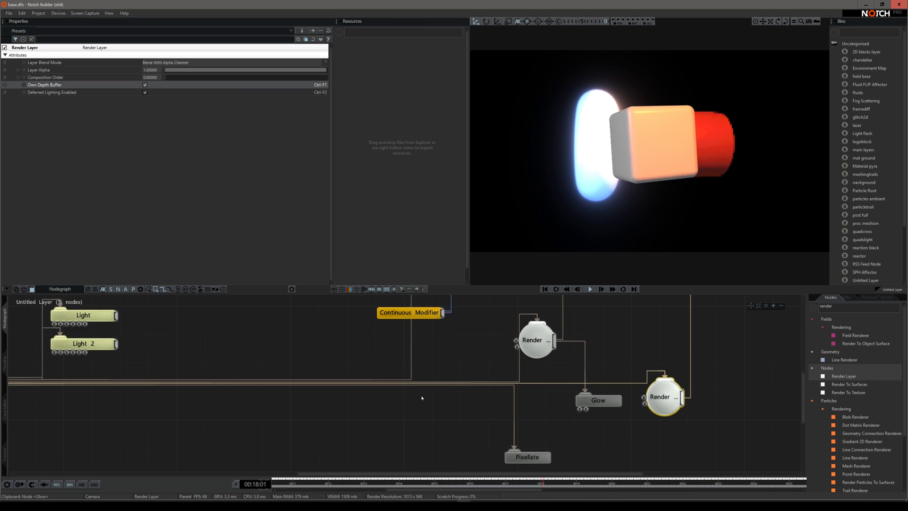
scroll(413, 398, "down", 1)
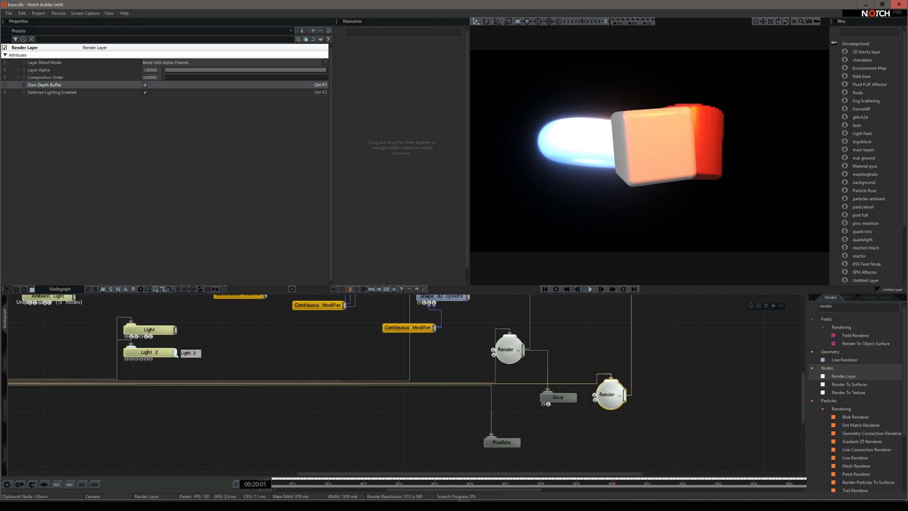
left_click_drag(175, 353, 595, 401)
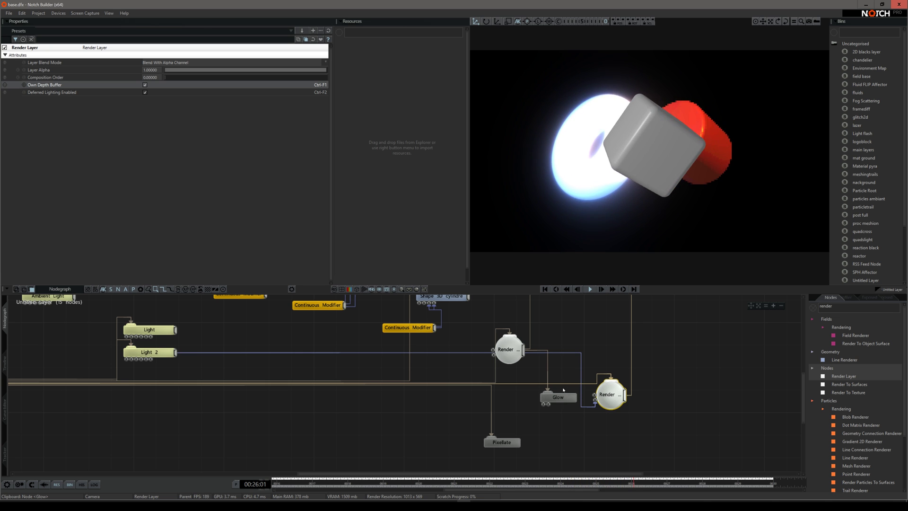
scroll(473, 388, "down", 3)
middle_click_drag(470, 387, 547, 397)
scroll(545, 393, "down", 2)
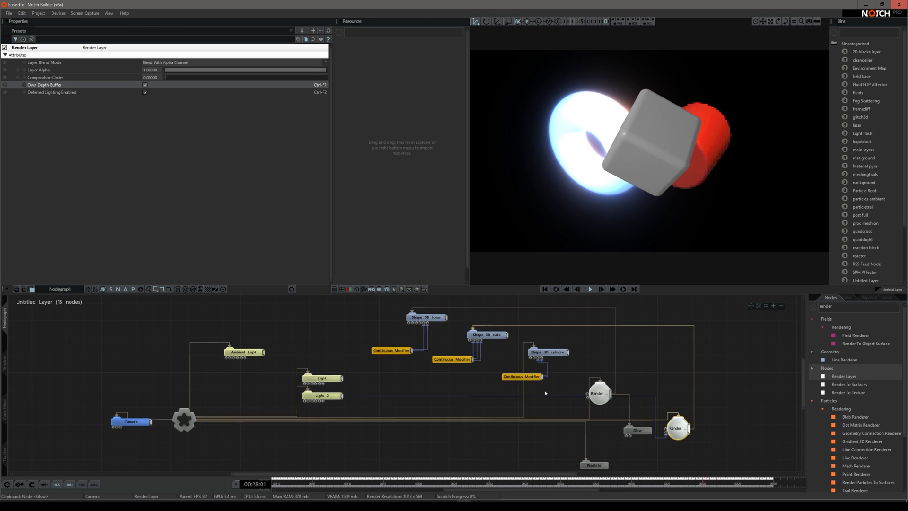
scroll(545, 392, "up", 1)
middle_click_drag(628, 400, 577, 389)
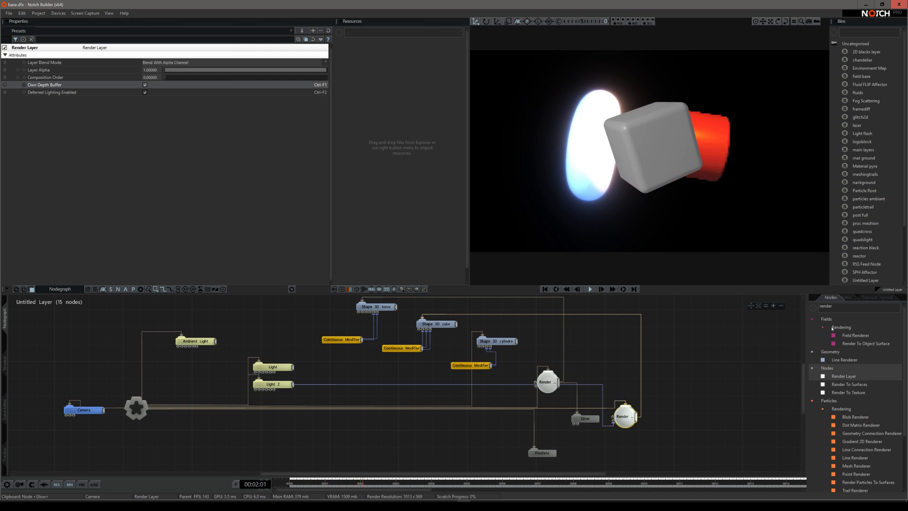
Step: Add a Halftone node connected to the second Render Layer's output, and move the Glow node closer to the first Render Layer
left_click(814, 308)
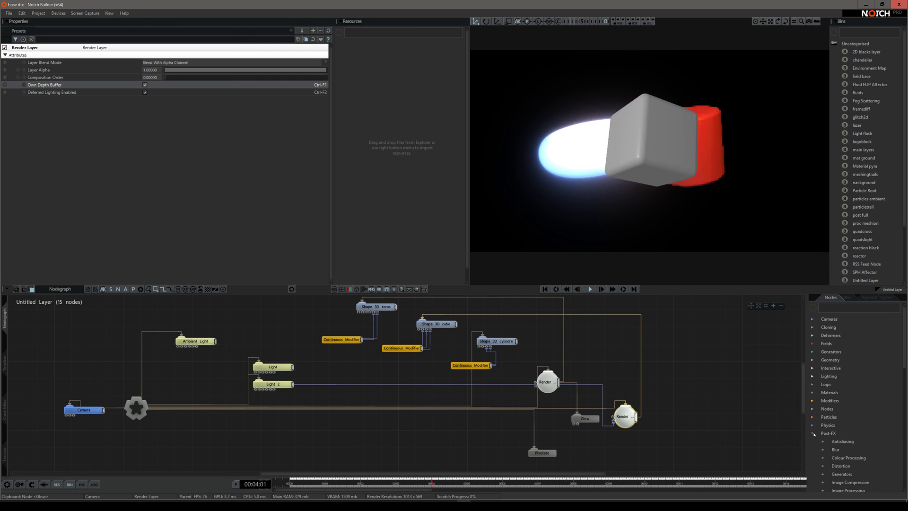
scroll(823, 432, "down", 10)
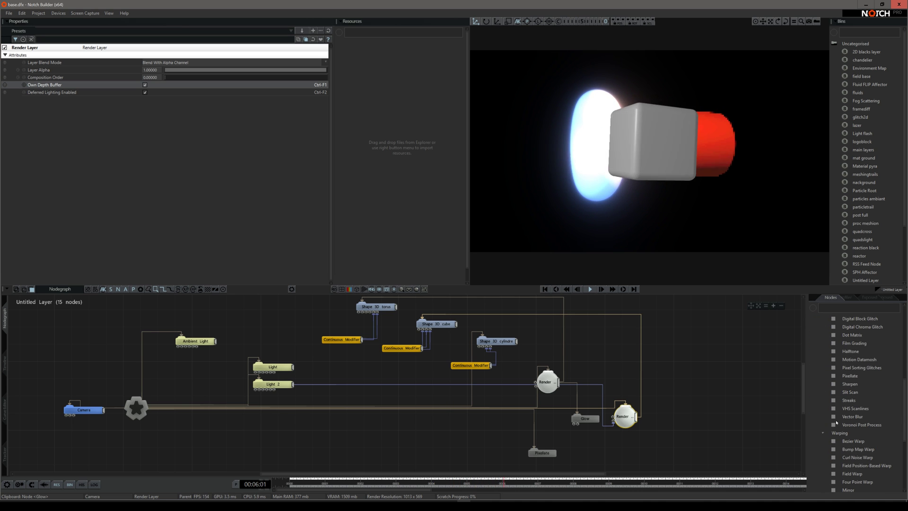
scroll(838, 419, "up", 3)
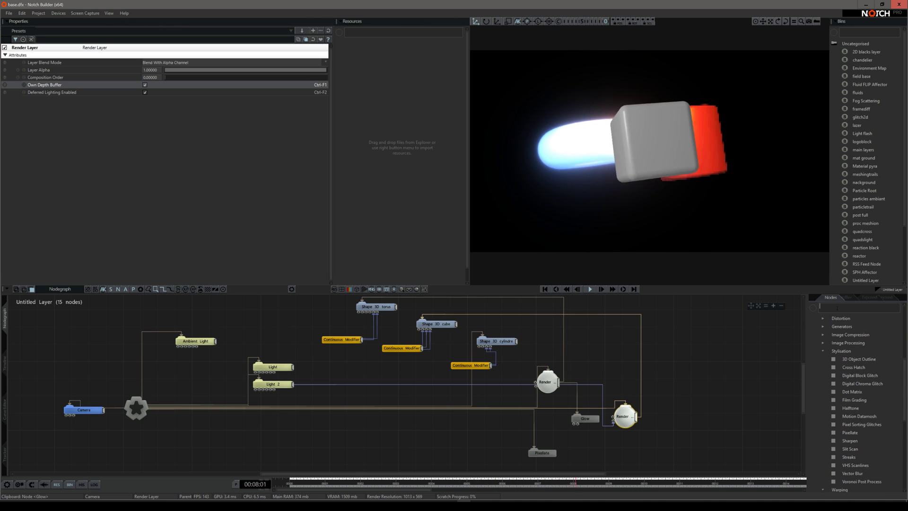
left_click(838, 308)
type("hal")
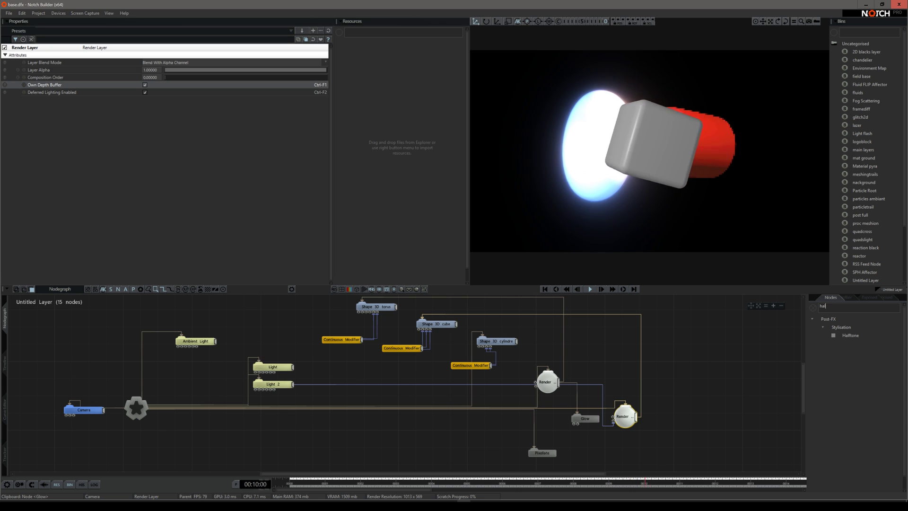
left_click_drag(840, 334, 675, 425)
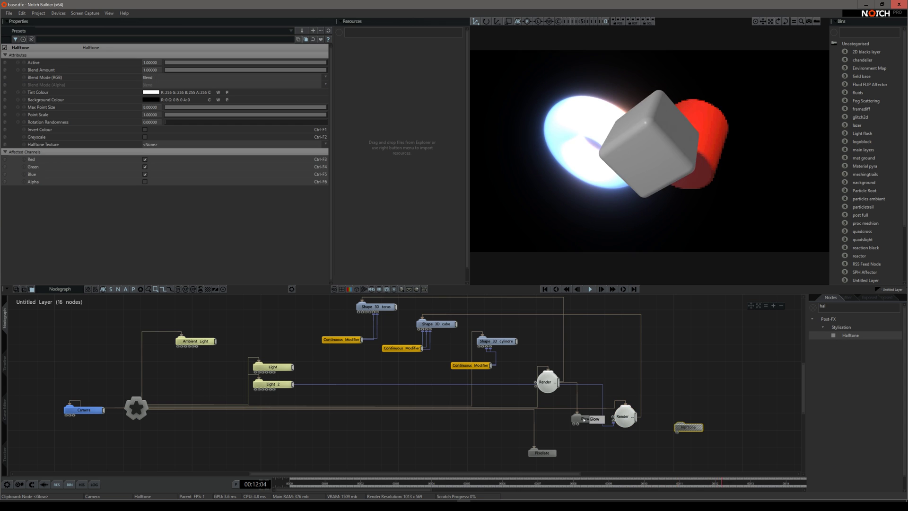
left_click_drag(585, 418, 578, 400)
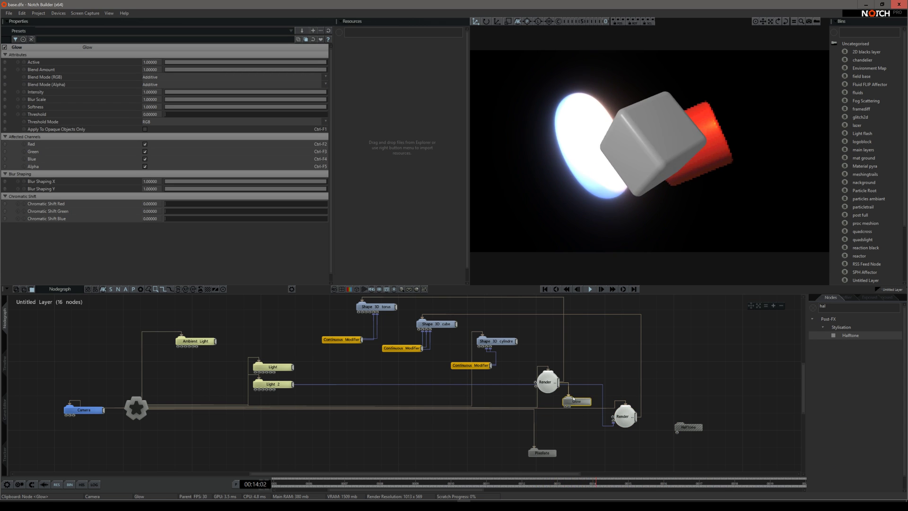
left_click_drag(635, 417, 691, 429)
Step: Try Blend With Luminance As Alpha as the second Render Layer's Layer Blend Mode, and settle on Additive
left_click(624, 416)
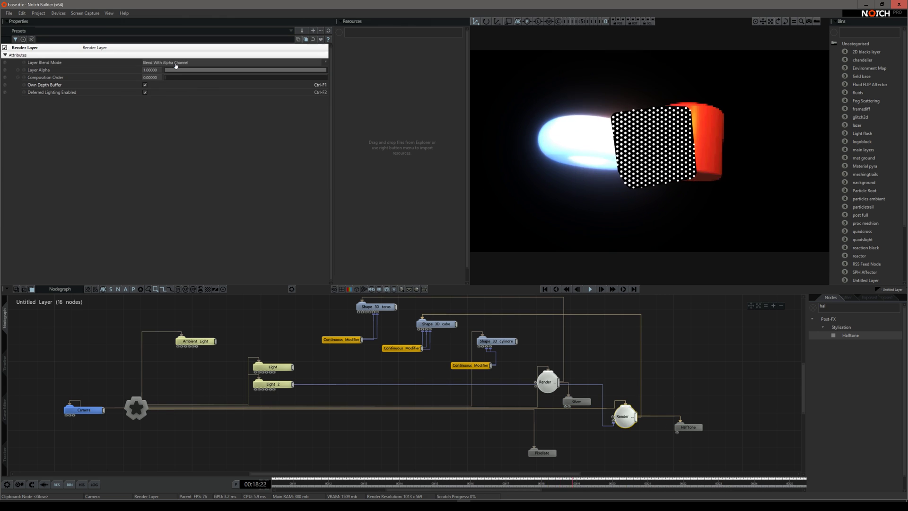
left_click(232, 62)
left_click(211, 89)
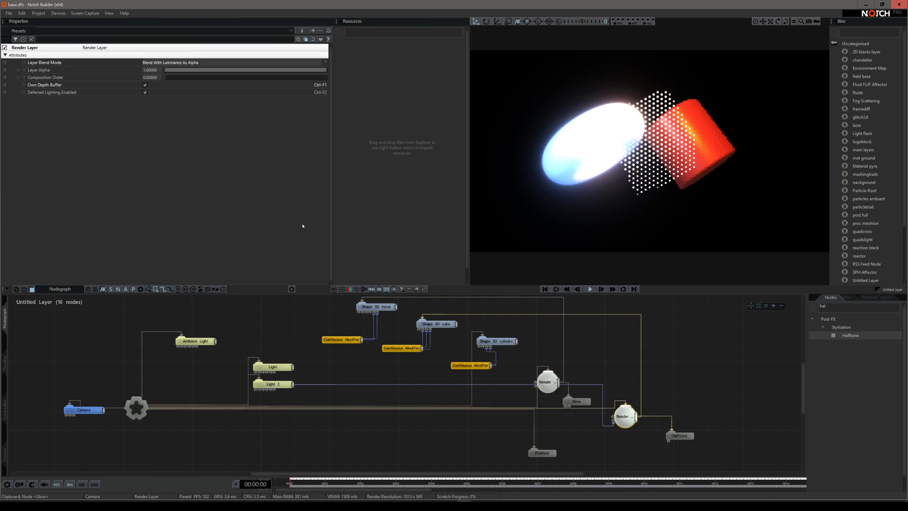
left_click(232, 62)
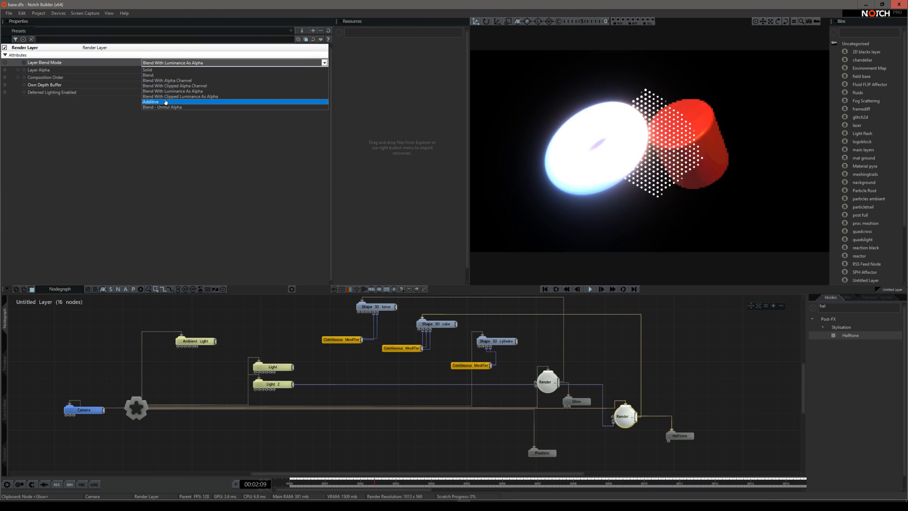
left_click(189, 102)
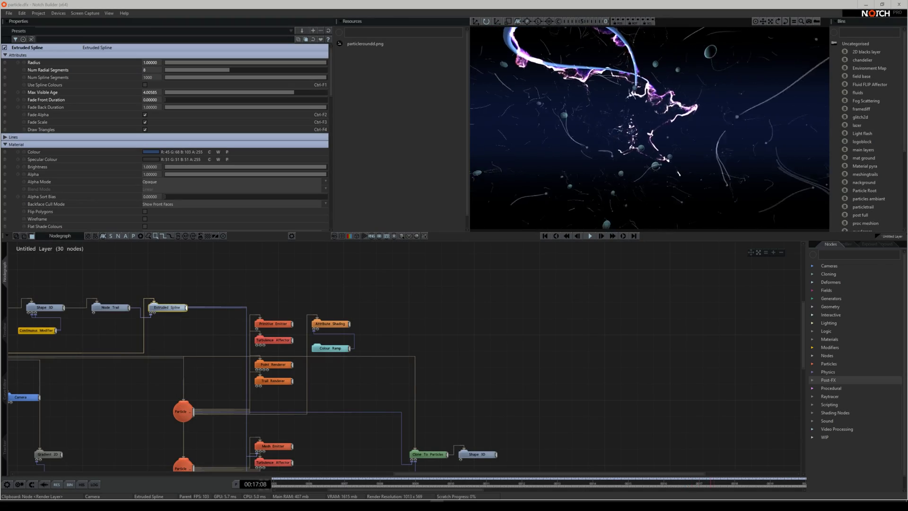
Step: In the particle scene, add a Render Layer node connected to the Root and connect the Extruded Spline to its output
middle_click_drag(293, 367, 486, 294)
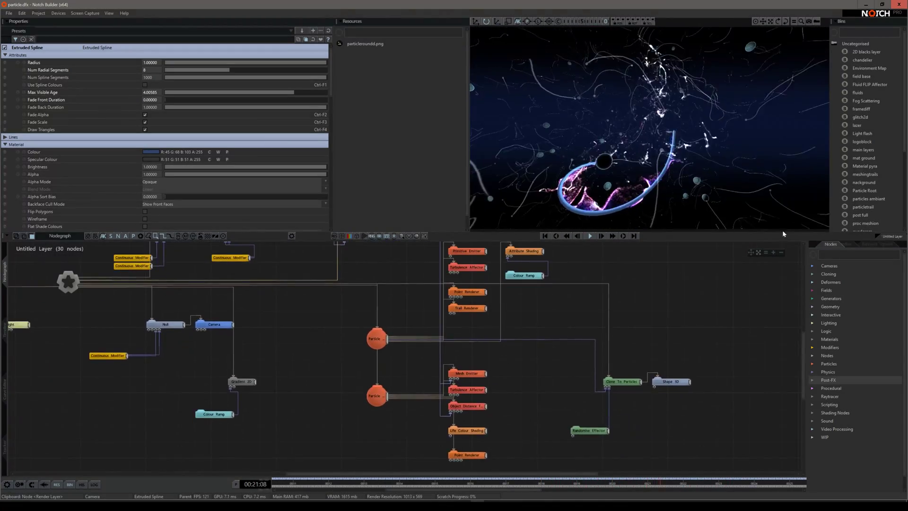
type("layer")
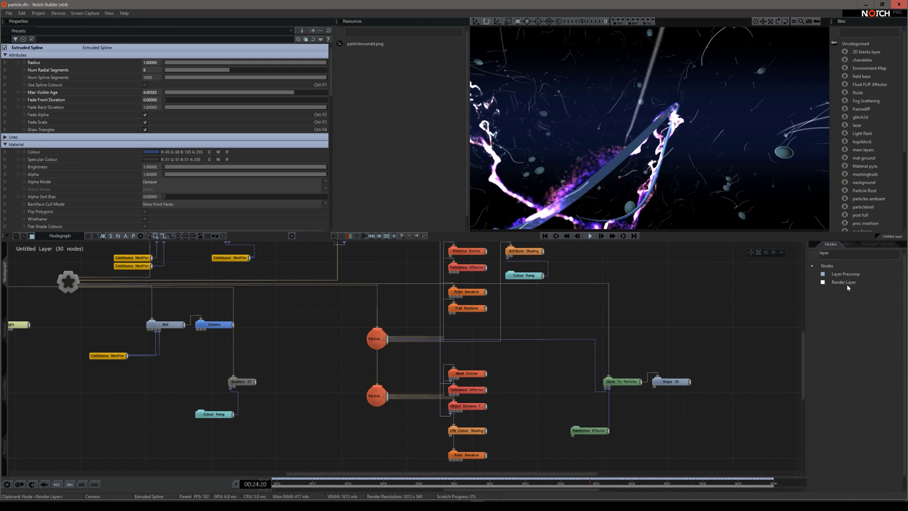
left_click_drag(847, 282, 691, 302)
middle_click_drag(691, 302, 600, 369)
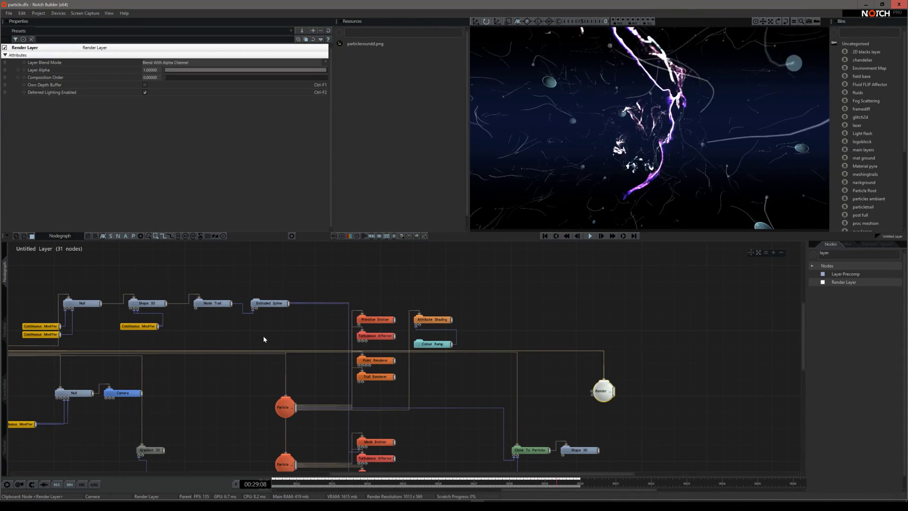
left_click_drag(606, 390, 258, 305)
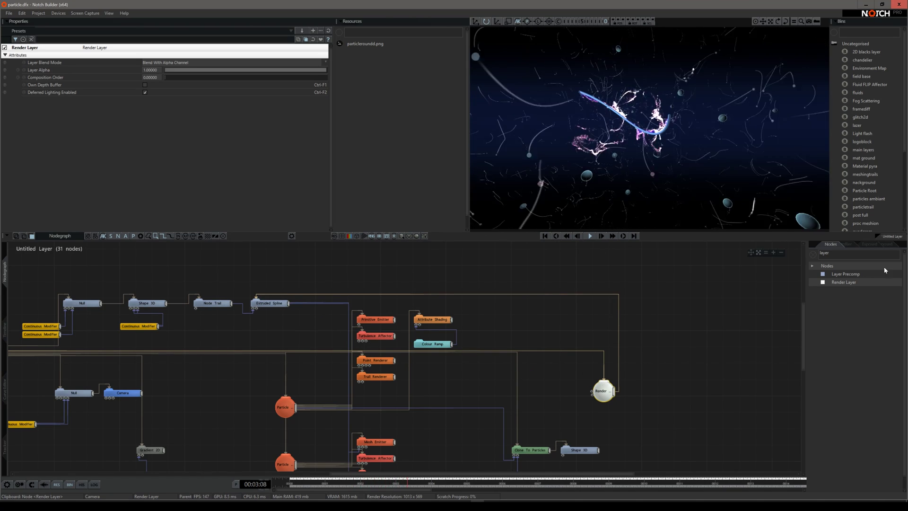
Step: Add a Glow node beside the Render Layer and connect it to the layer's output
double_click(827, 254)
type("glow")
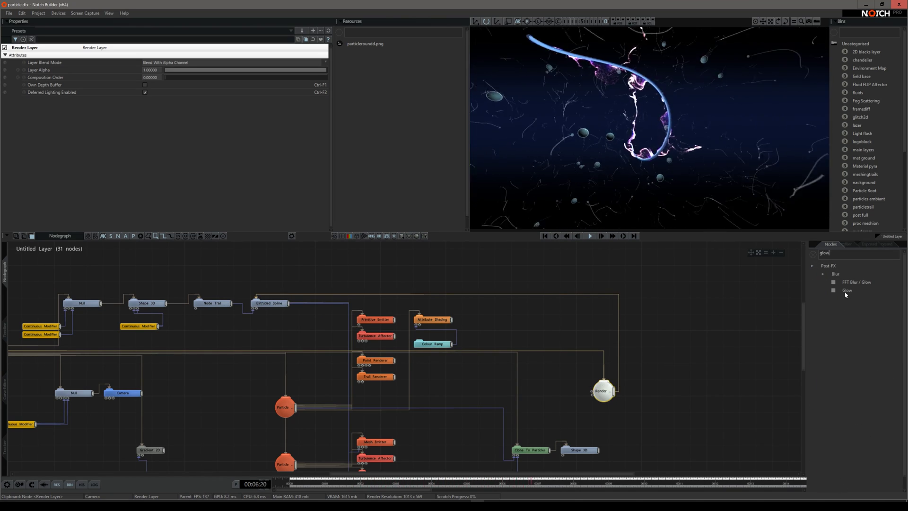
left_click_drag(844, 291, 637, 402)
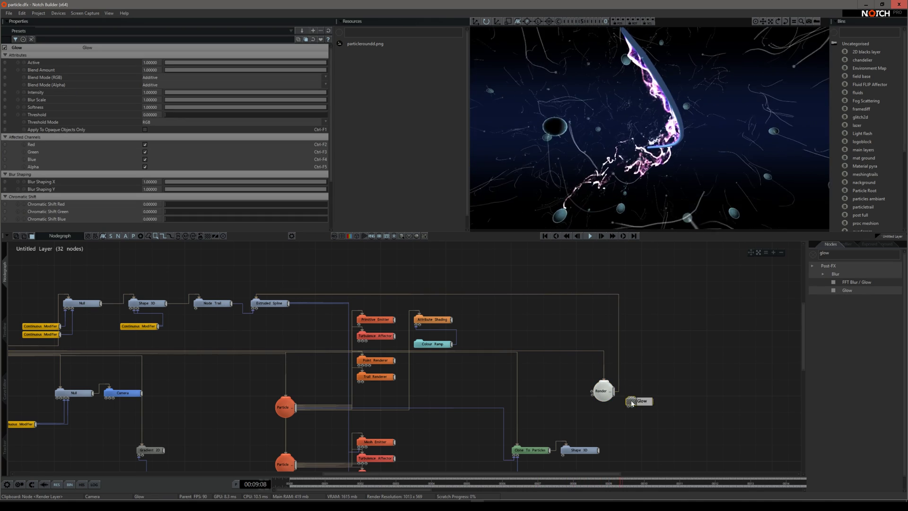
left_click_drag(616, 396, 636, 401)
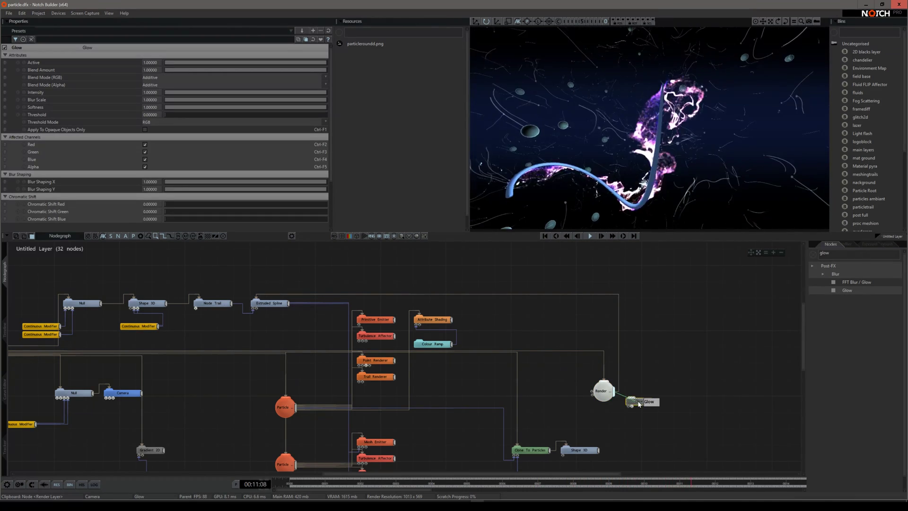
Step: Set the Render Layer's Layer Blend Mode to Additive and the Glow node's Intensity to about 1.5
left_click(602, 391)
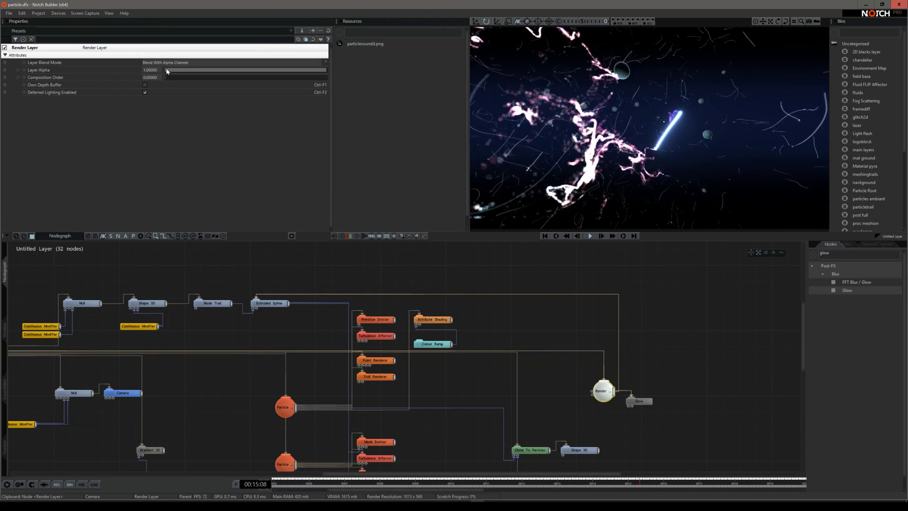
left_click(163, 62)
left_click(161, 101)
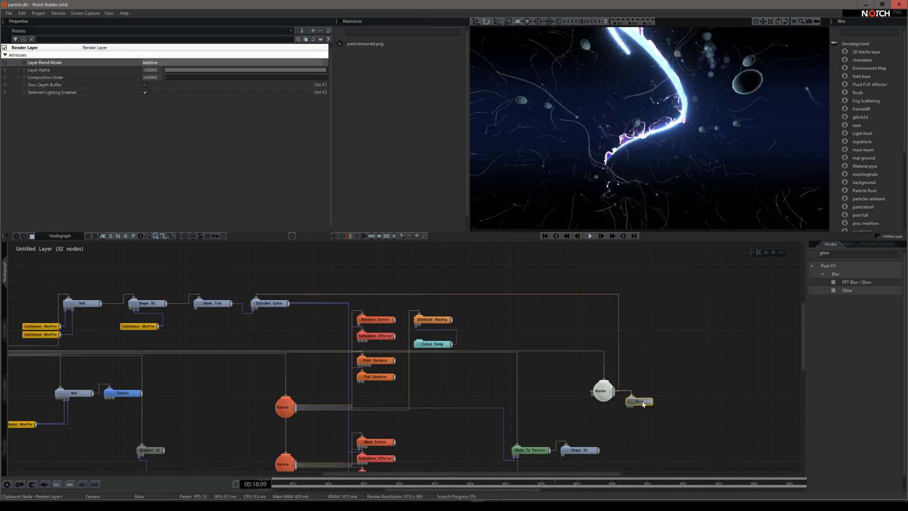
left_click(639, 401)
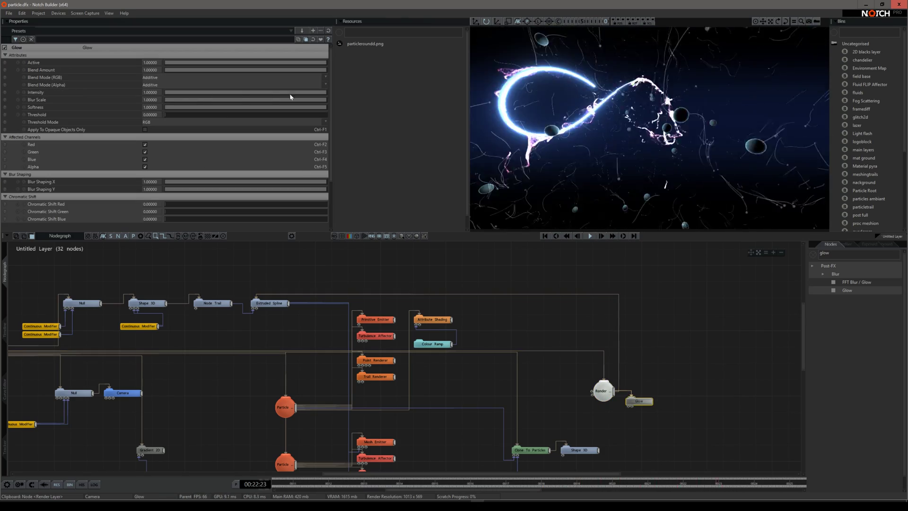
left_click_drag(290, 94, 327, 94)
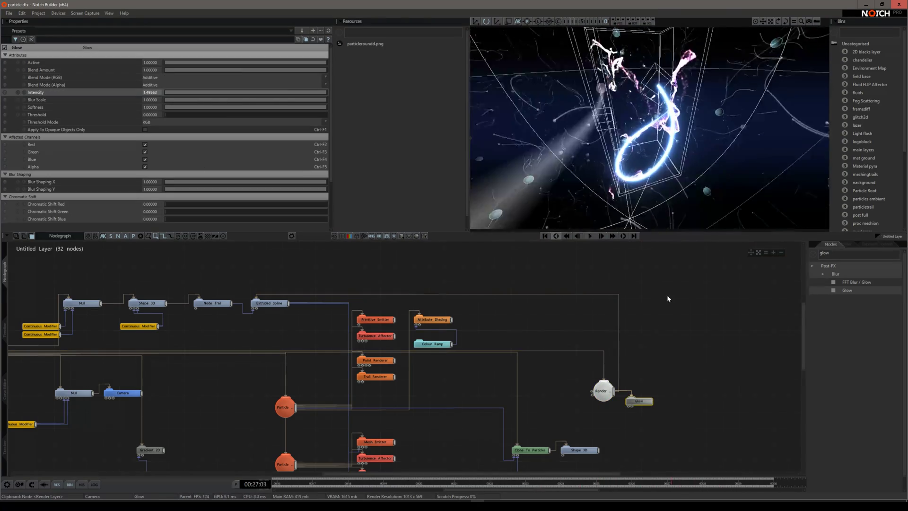
Step: Connect the upper particle system's Point Renderer to the Render Layer's output
scroll(572, 362, "up", 3)
middle_click_drag(620, 373, 575, 345)
left_click_drag(583, 385, 497, 356)
left_click(305, 381)
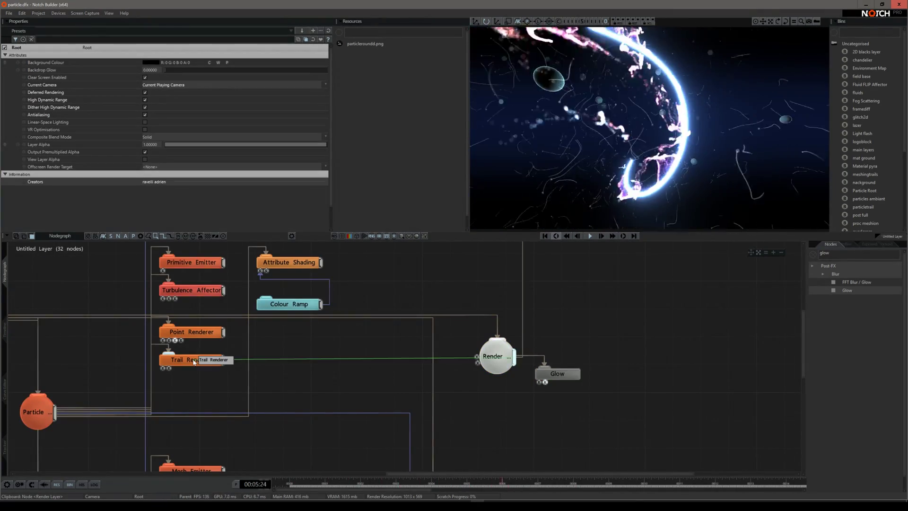
left_click_drag(476, 361, 40, 410)
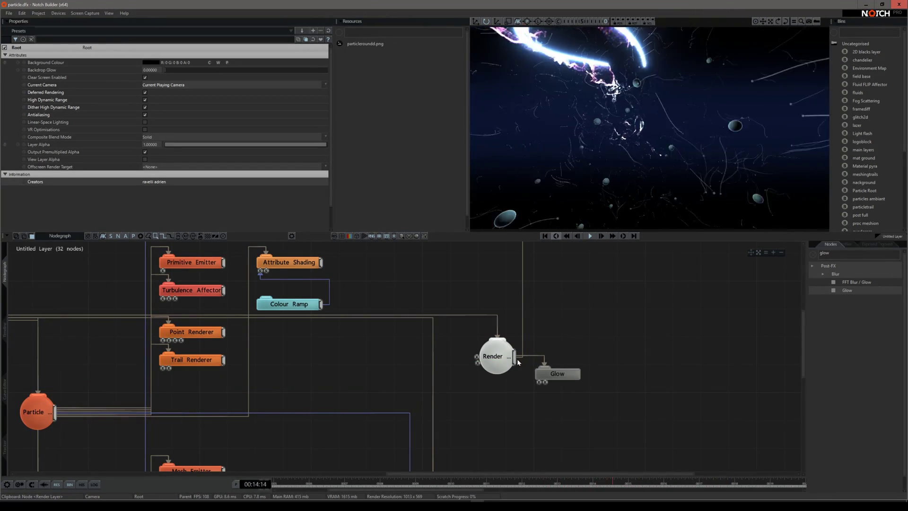
left_click_drag(477, 358, 179, 334)
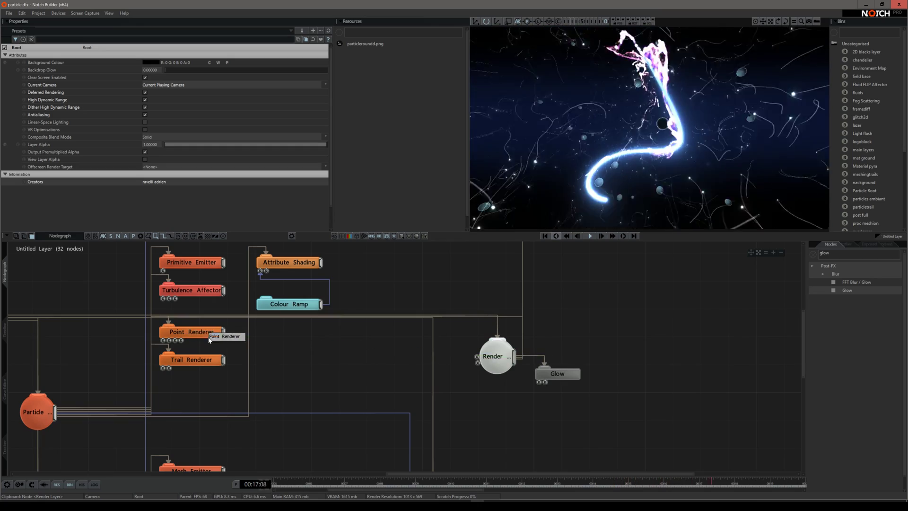
Step: Paste a second Render Layer below the first, connected to the Root, and connect the Clone To Particles node to its output
scroll(543, 412, "down", 3)
key("ctrl+v")
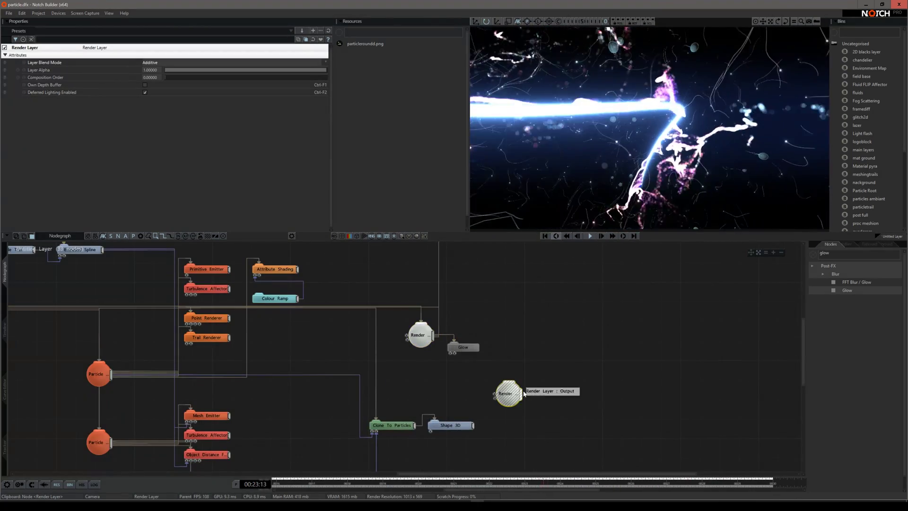
mouse_move(507, 389)
left_mouse_down()
mouse_move(421, 381)
mouse_move(422, 336)
left_mouse_up()
right_click_drag(525, 331, 653, 290)
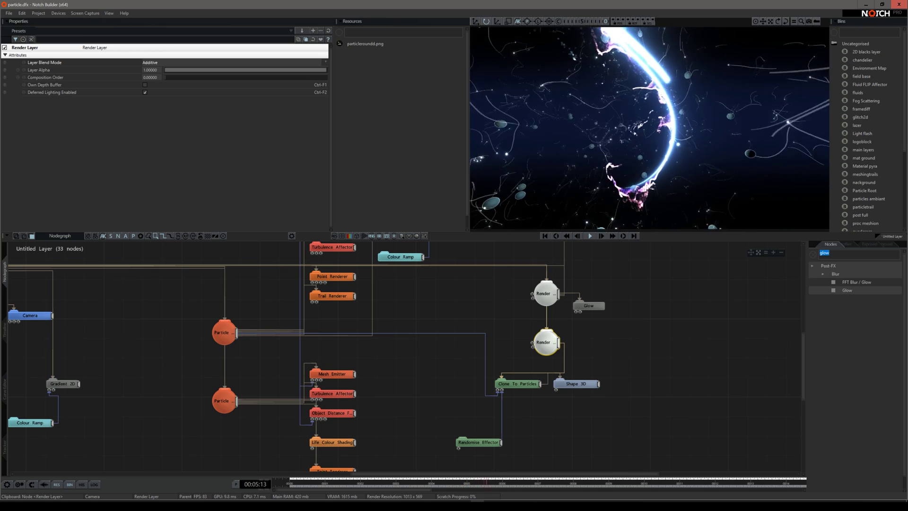
Step: Add a Pixellate node and connect it to the second Render Layer's output
type("pixel")
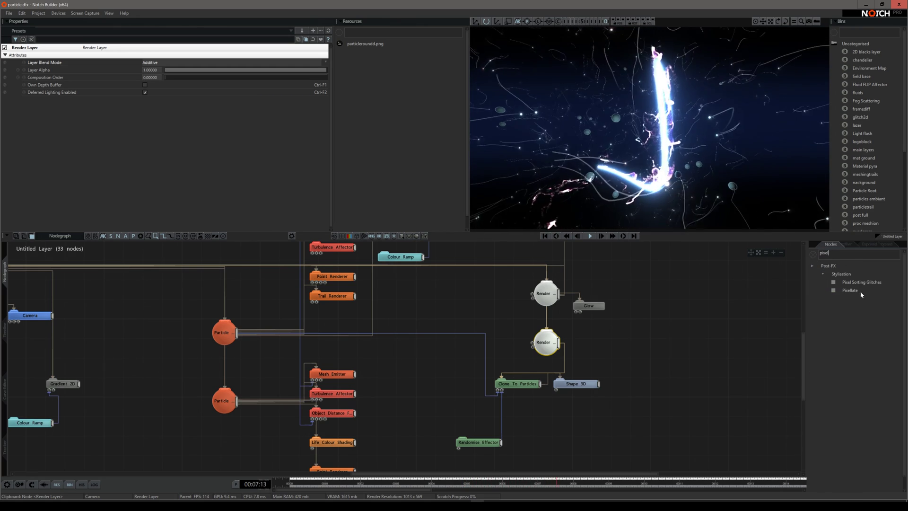
left_click_drag(606, 341, 627, 351)
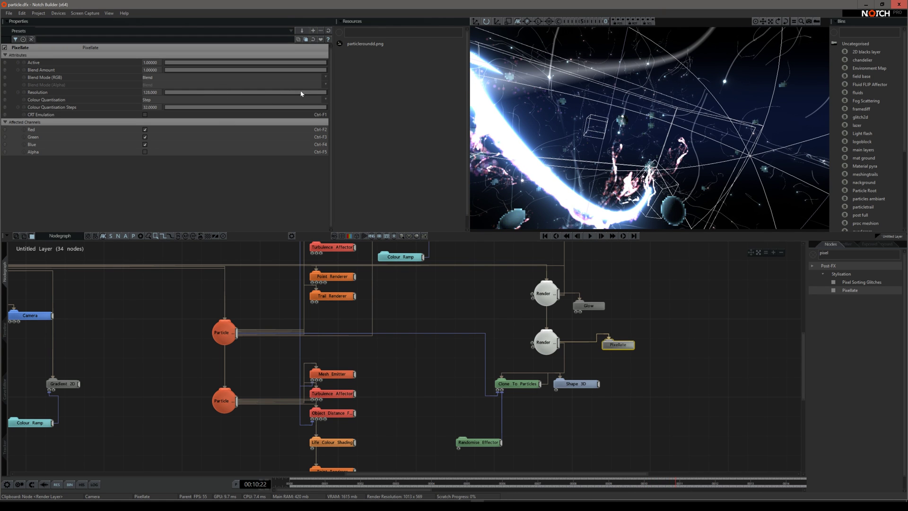
Step: Set the Pixellate node's Resolution to about 31.6 and its RGB Blend Mode to Additive
left_click_drag(318, 94, 205, 109)
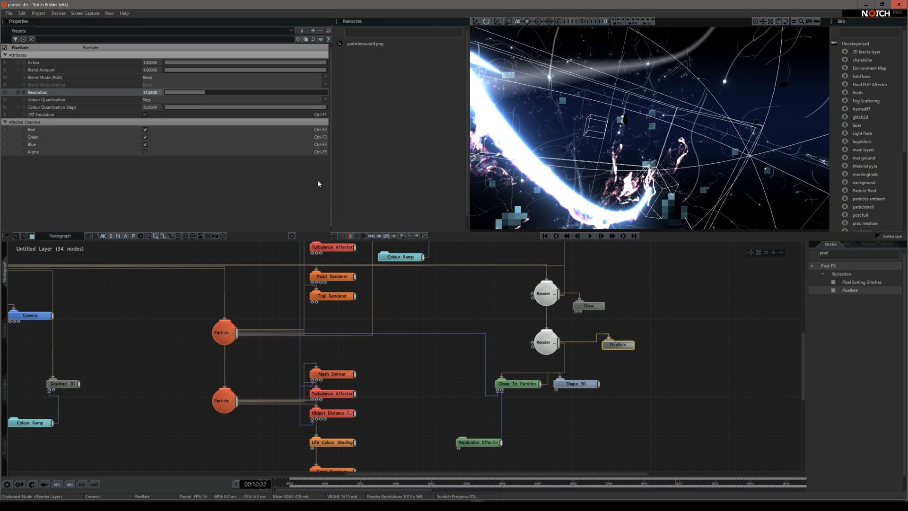
left_click(167, 78)
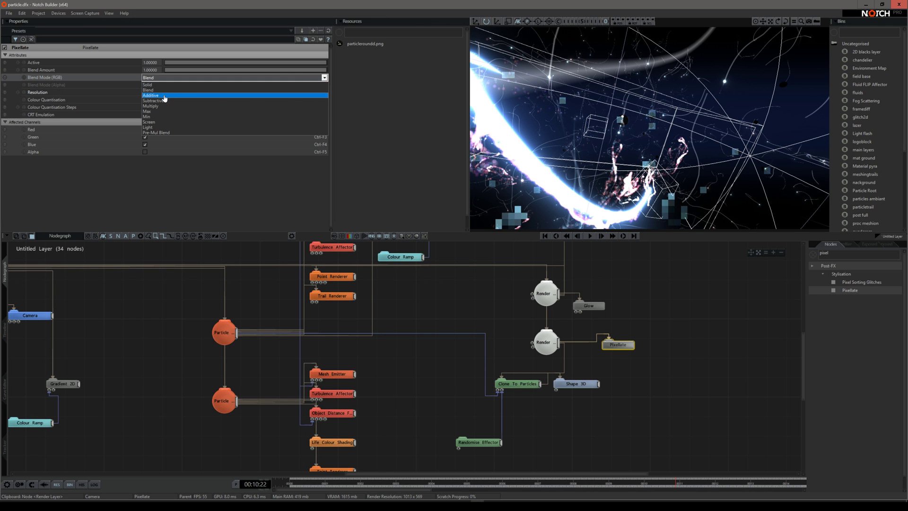
left_click(165, 96)
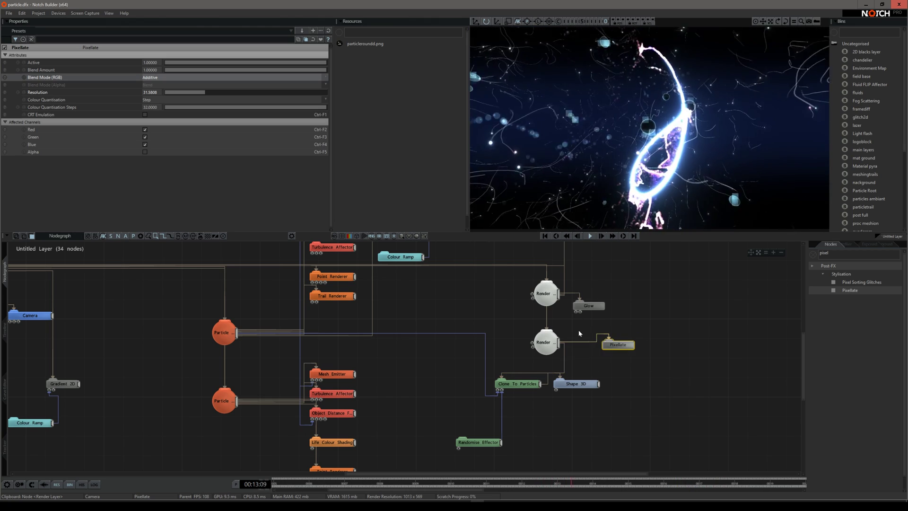
Step: Connect the existing Glow node to the second Render Layer's output as well
left_click_drag(563, 337, 580, 307)
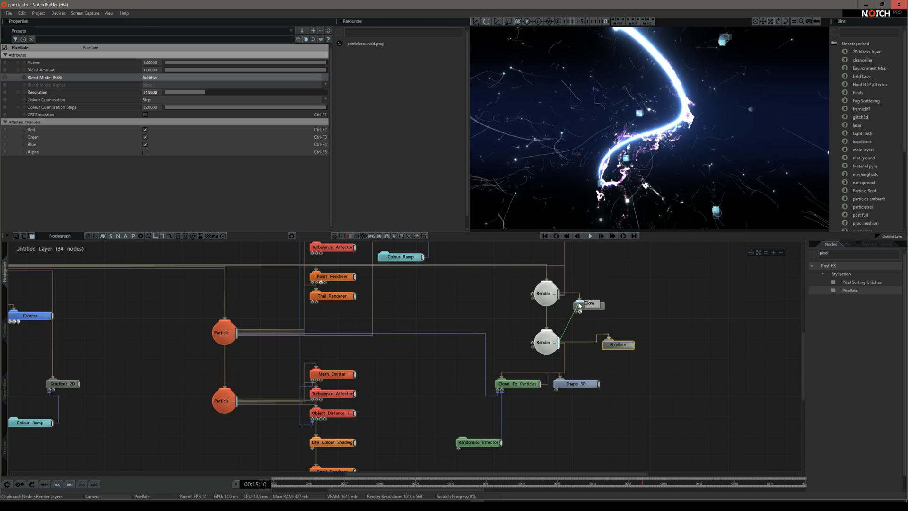